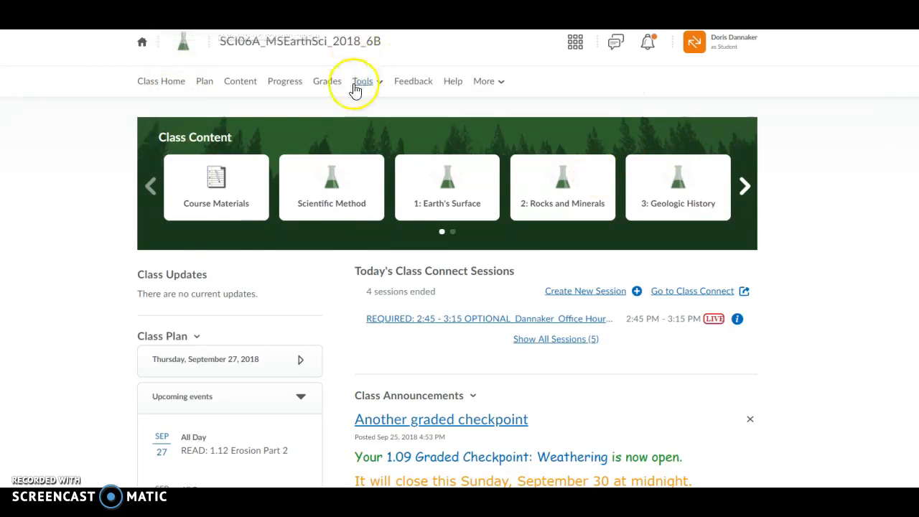
# In the class content for lesson 1.03, download the 1.03 Graded Assignment – Spheres of the Earth document and open it in Word
pyautogui.click(241, 84)
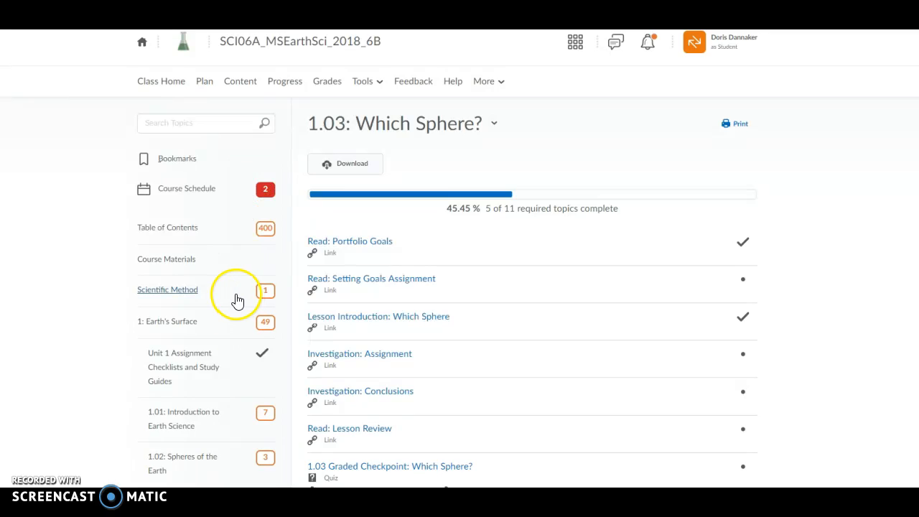
pyautogui.scroll(-3, 237, 300)
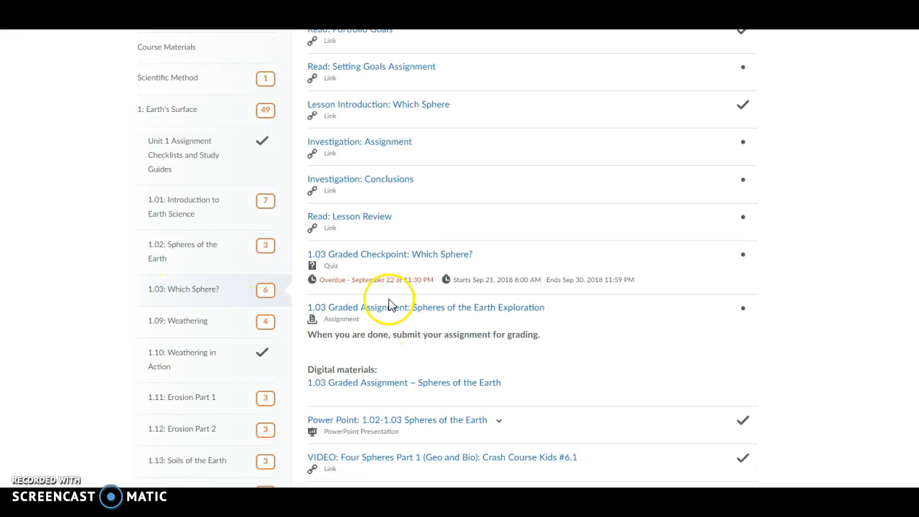
pyautogui.click(360, 387)
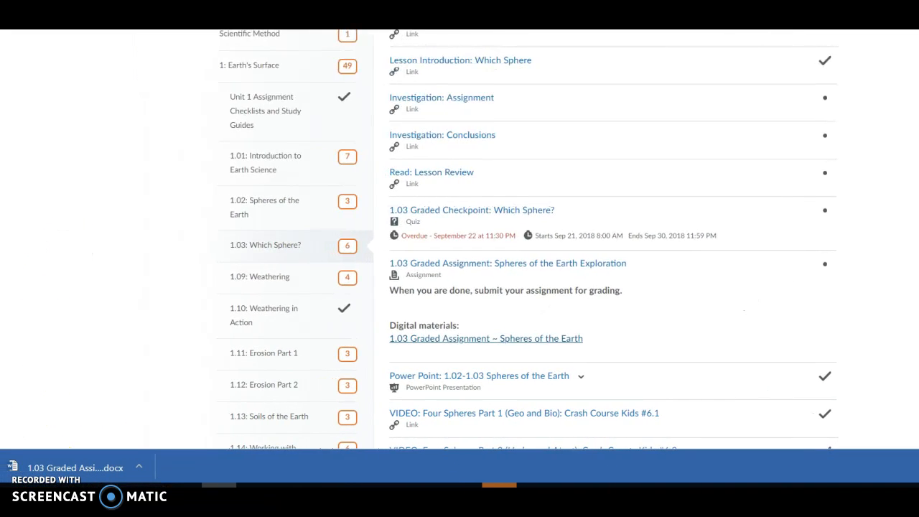
pyautogui.click(61, 466)
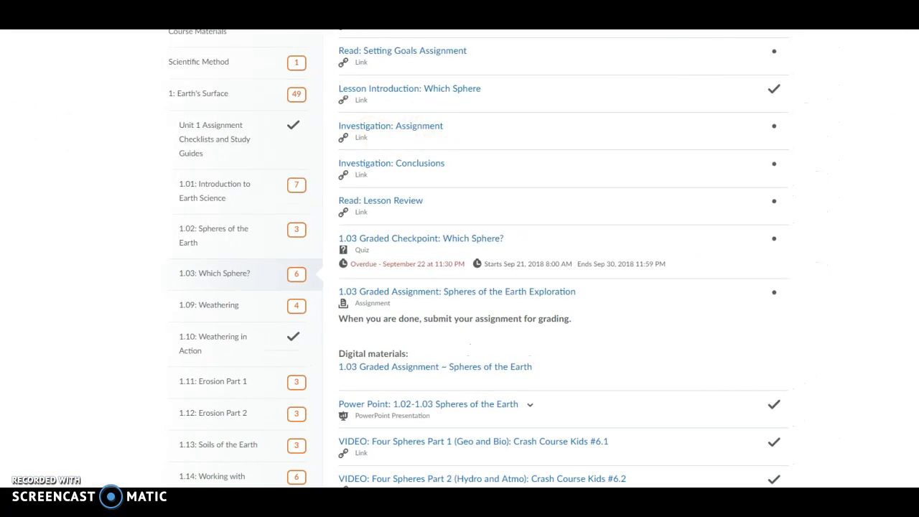
# Maximize the assignment document's window and enable editing
pyautogui.moveTo(746, 30); pyautogui.dragTo(615, 14)
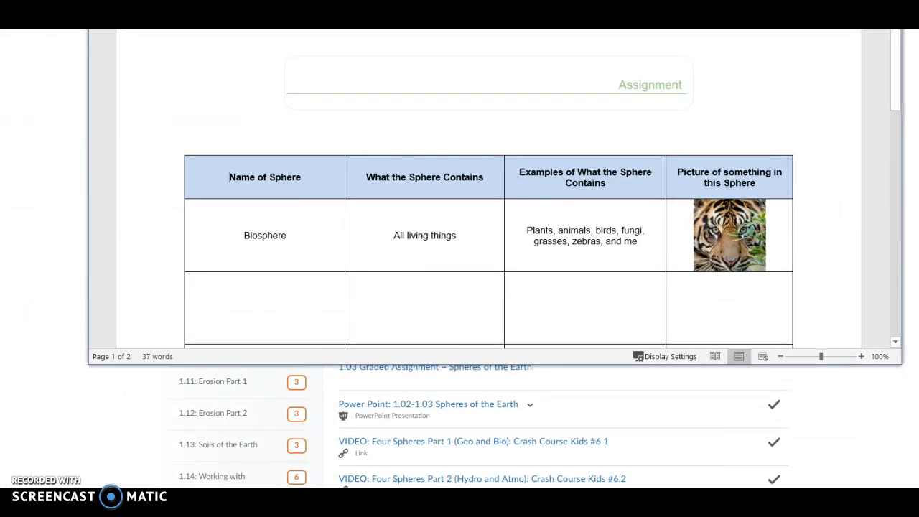
pyautogui.click(851, 14)
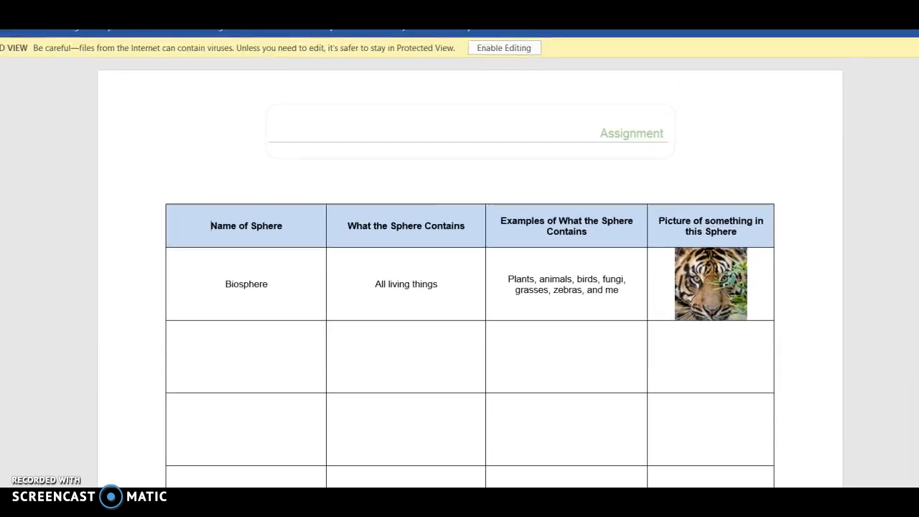
pyautogui.click(536, 86)
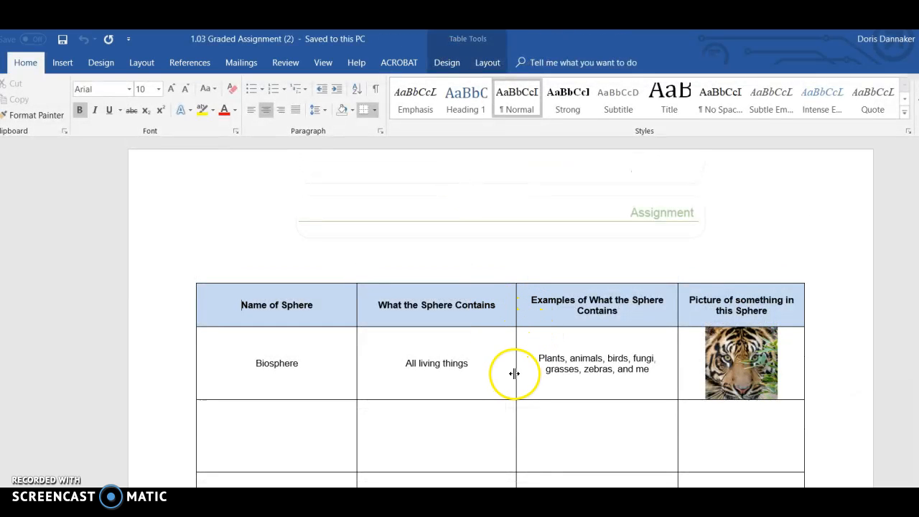
# Enter "Atmosphere" as the name of the sphere in the table row below Biosphere
pyautogui.click(279, 433)
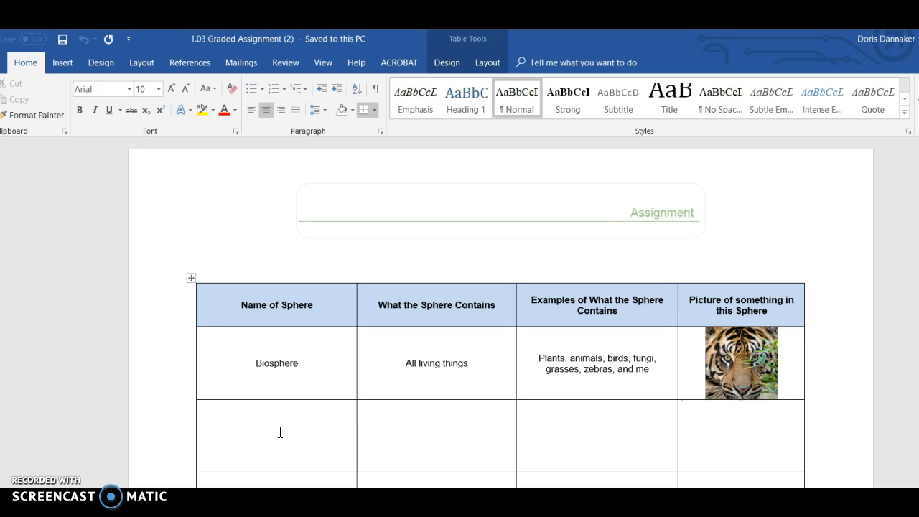
pyautogui.write('Atmosphere')
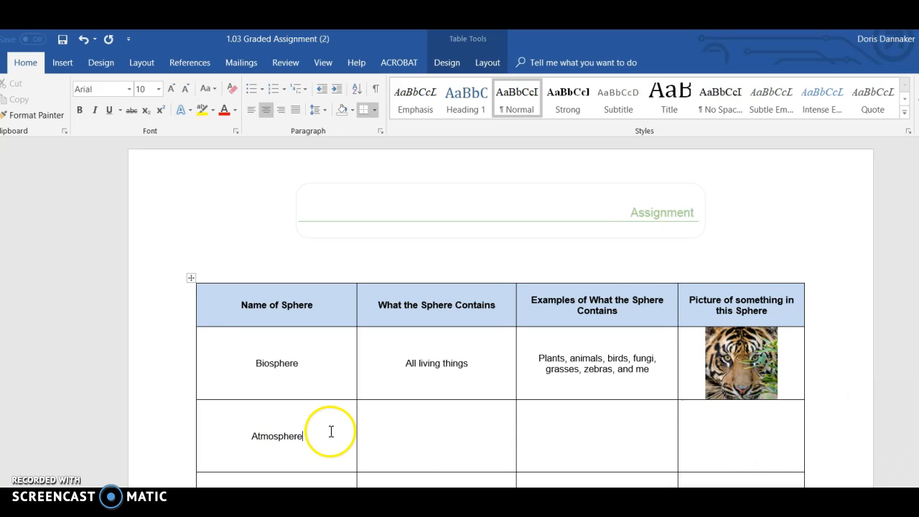
pyautogui.click(431, 439)
pyautogui.click(597, 449)
# Search online pictures for "atmosphere" and insert the labelled atmospheric layers diagram into the Atmosphere row's picture cell
pyautogui.click(701, 441)
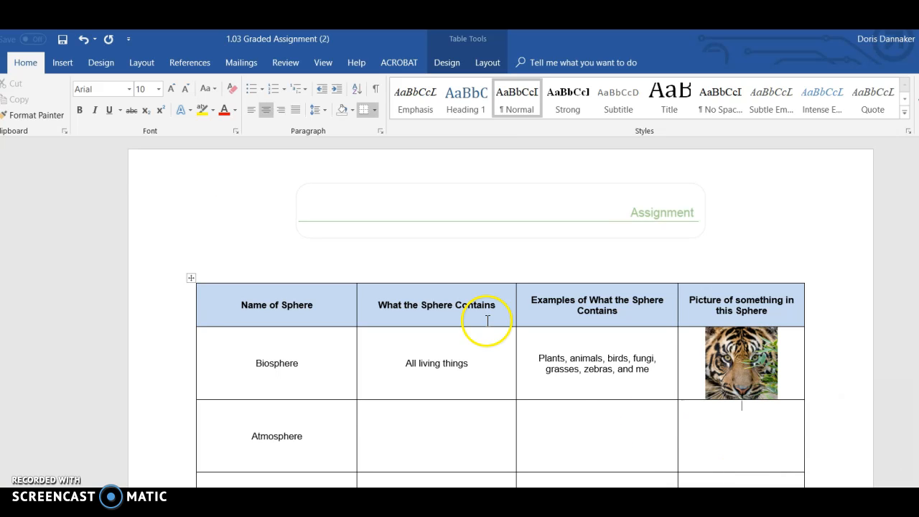
pyautogui.click(64, 64)
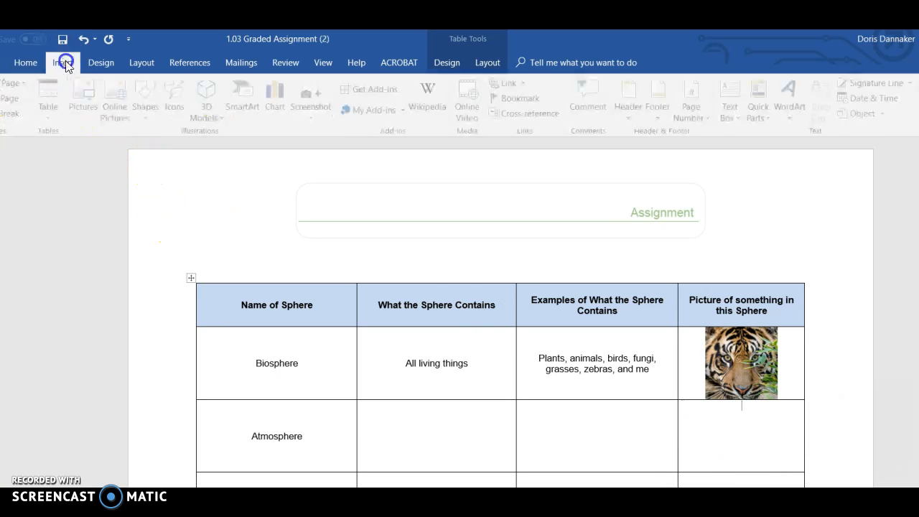
pyautogui.click(118, 104)
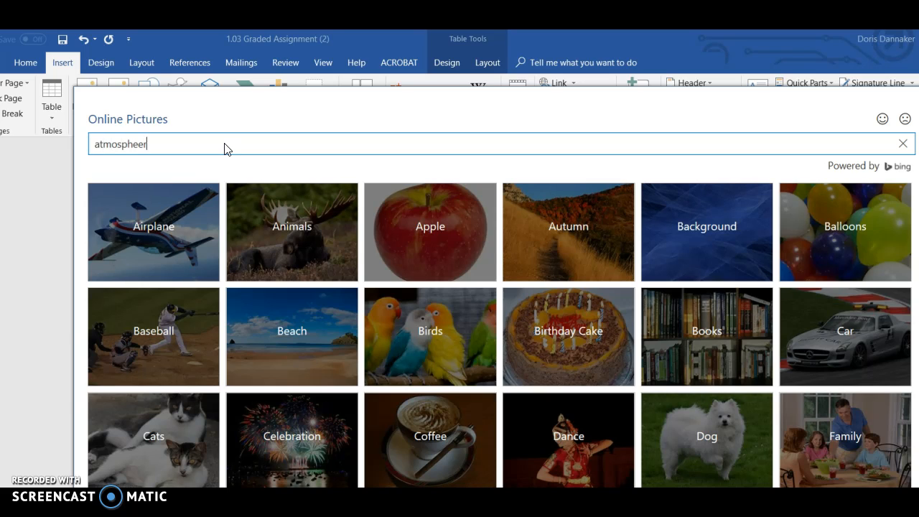
pyautogui.press('Return')
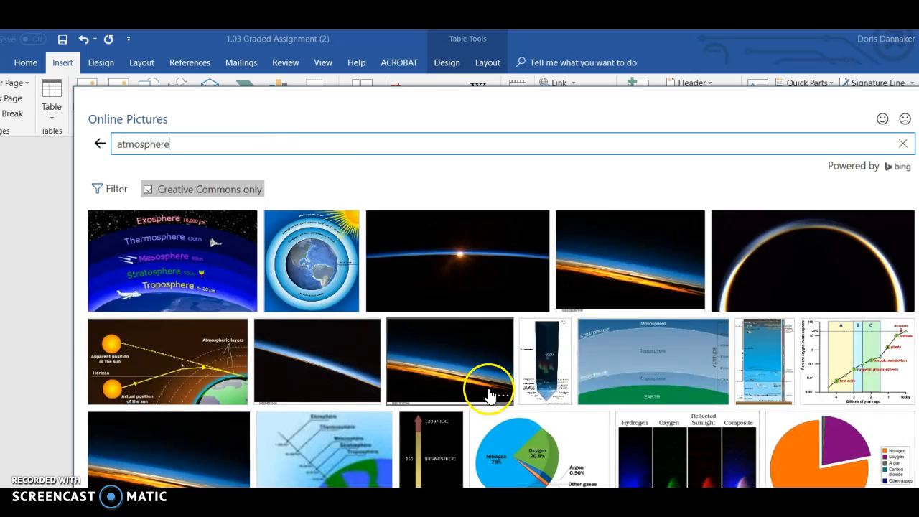
pyautogui.click(147, 267)
pyautogui.press('Return')
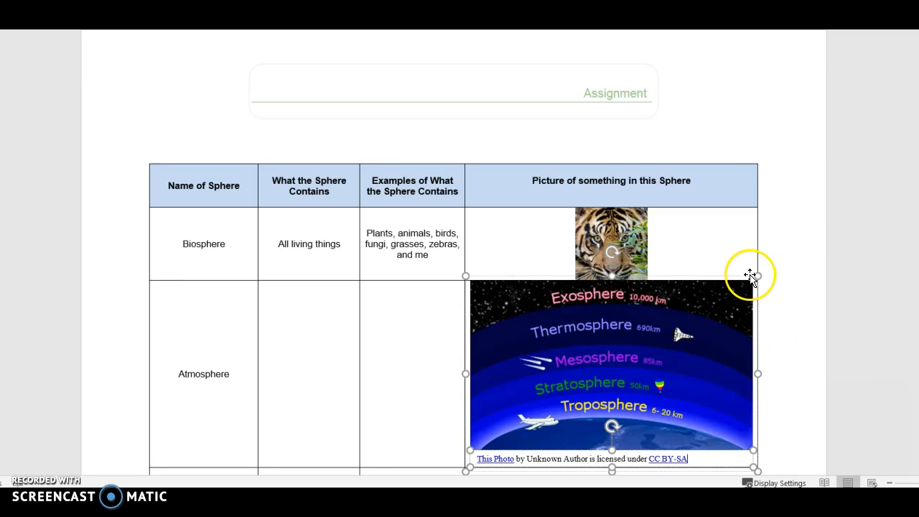
# Shrink the atmosphere picture until it fits the picture column at its original width
pyautogui.moveTo(757, 276); pyautogui.dragTo(685, 329)
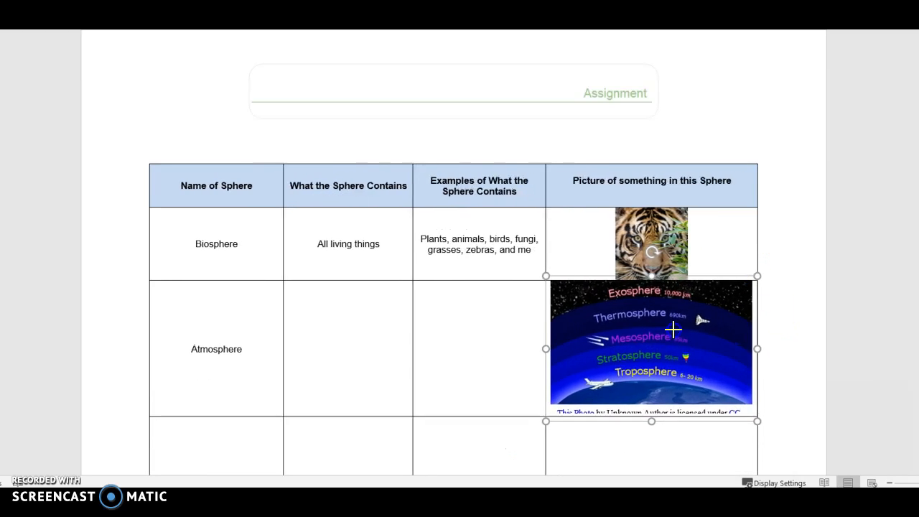
pyautogui.click(641, 368)
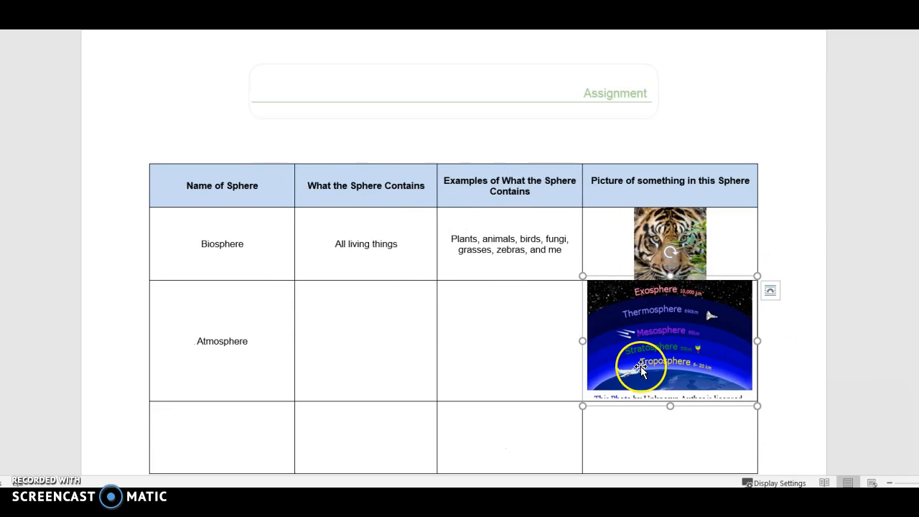
pyautogui.moveTo(583, 275); pyautogui.dragTo(639, 331)
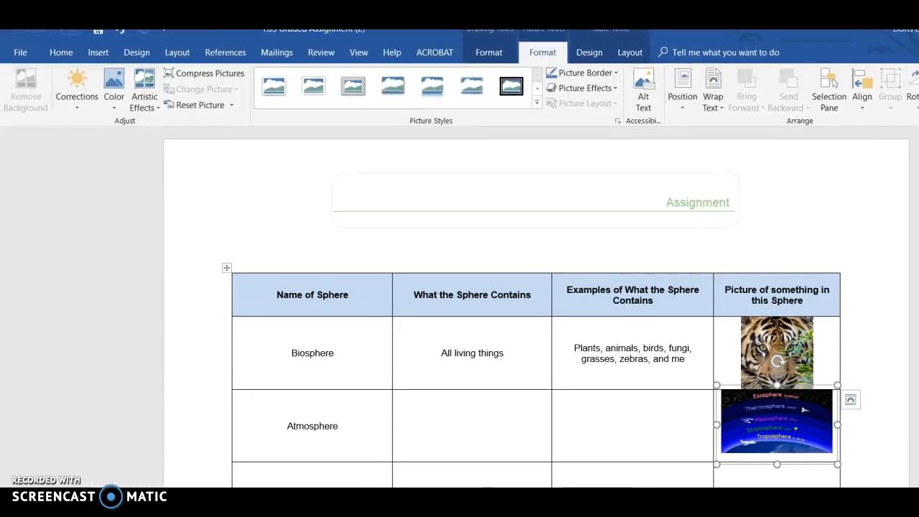
# Save the document to the Desktop as a Word document named 1.03 Graded Assignment (2)
pyautogui.click(24, 52)
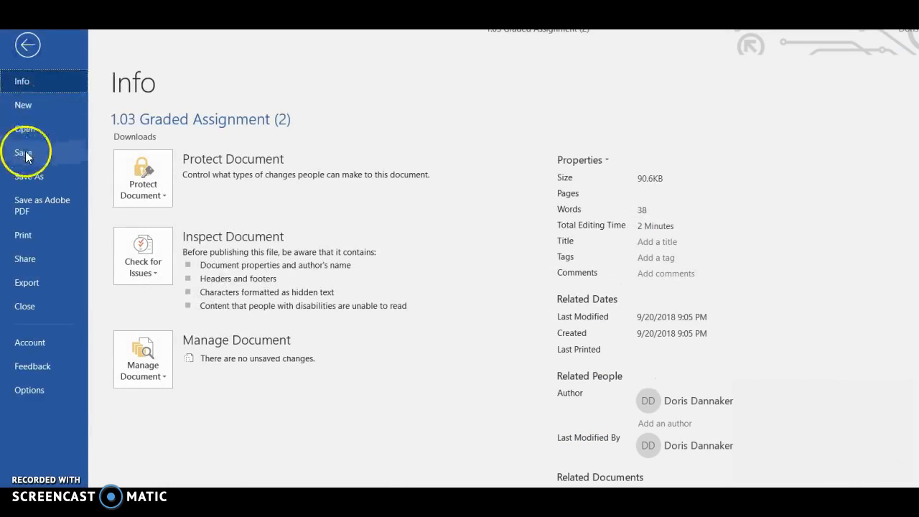
pyautogui.click(29, 176)
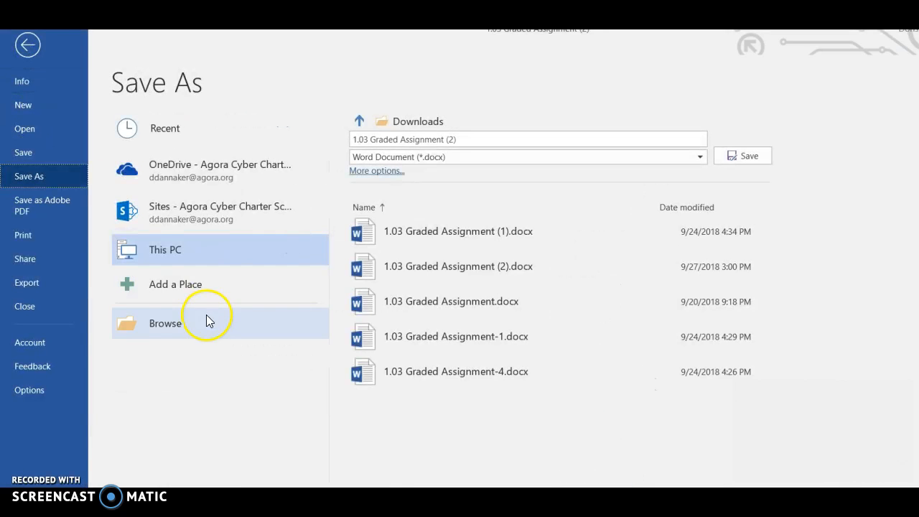
pyautogui.click(179, 325)
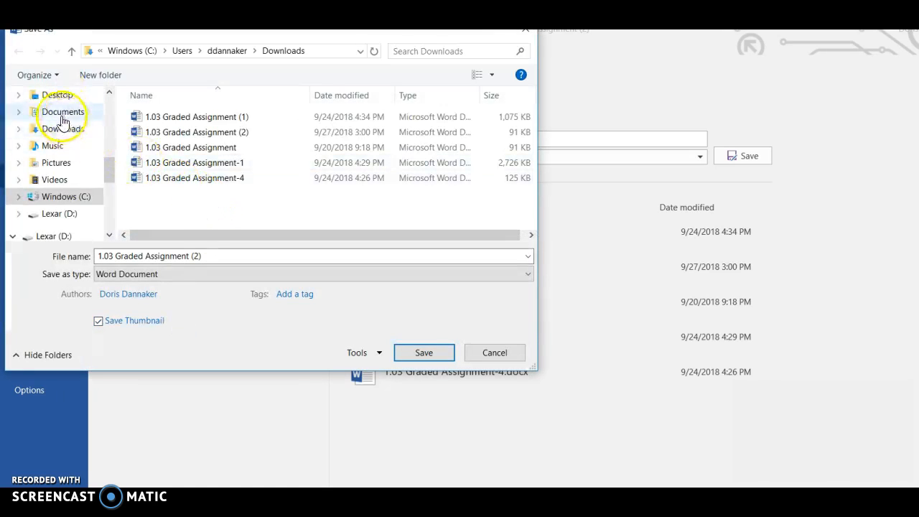
pyautogui.click(50, 98)
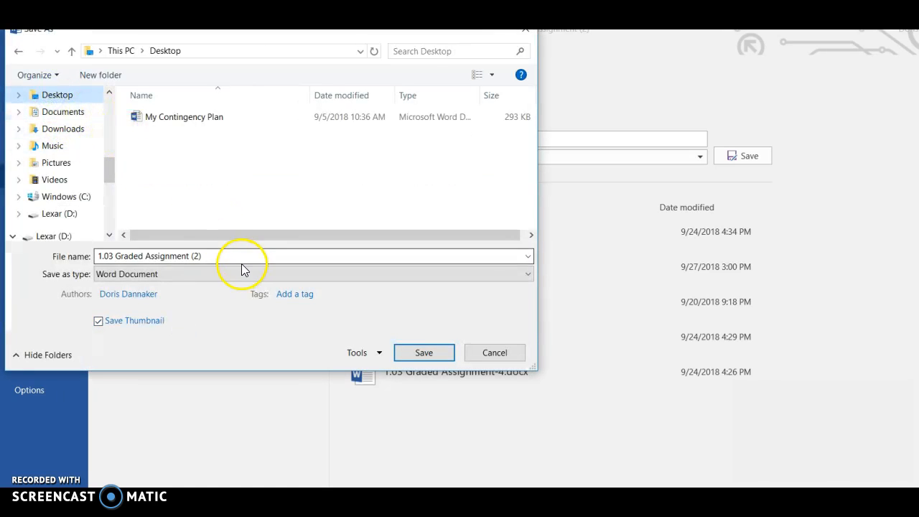
pyautogui.click(424, 352)
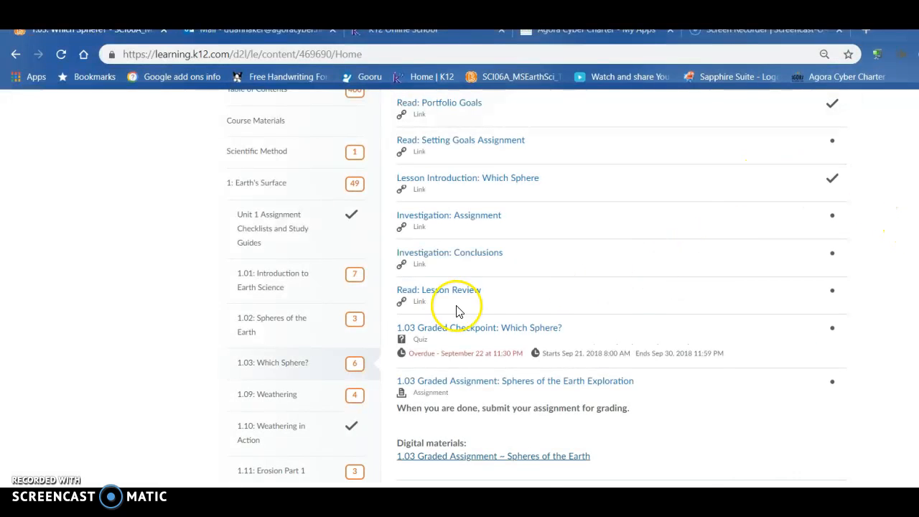
# In the browser's lesson 1.03 content, open the submission page for 1.03 Graded Assignment: Spheres of the Earth Exploration
pyautogui.scroll(2, 438, 323)
pyautogui.scroll(-3, 480, 342)
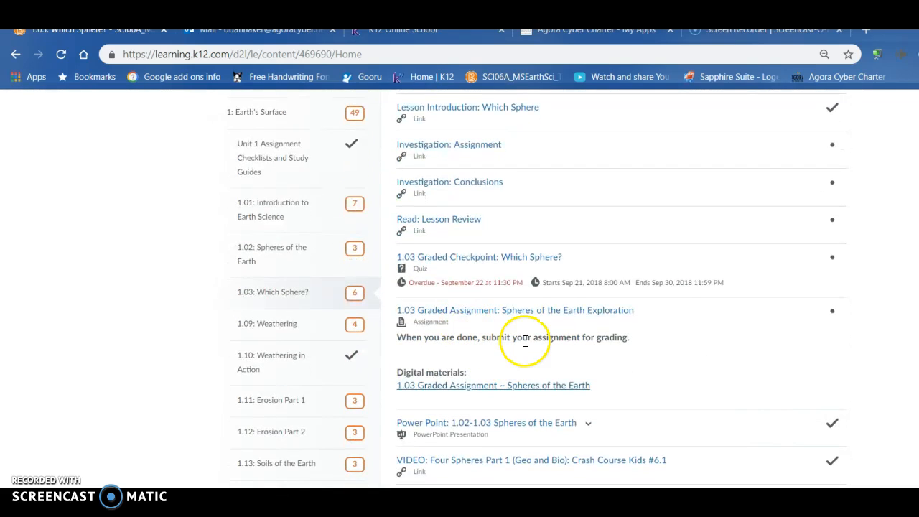
pyautogui.click(496, 312)
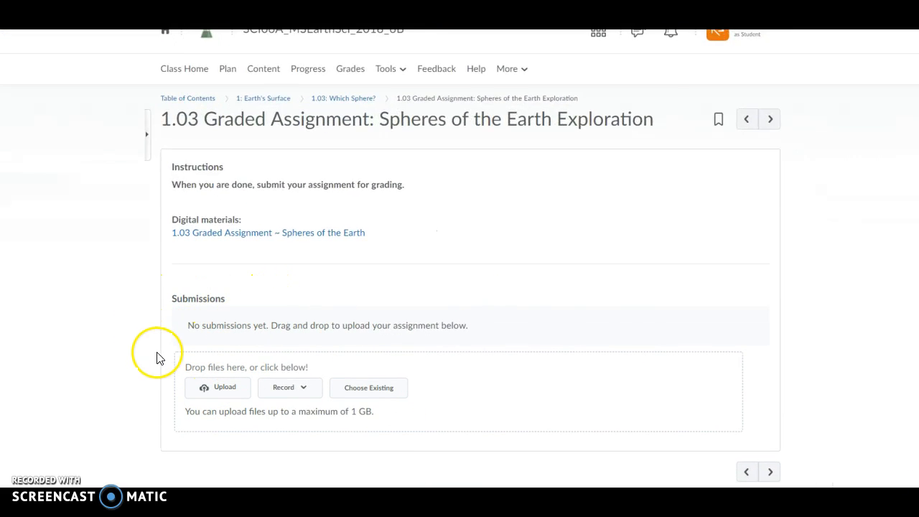
# Upload the 1.03 Graded Assignment (2) file from the Desktop to the assignment submission
pyautogui.click(207, 389)
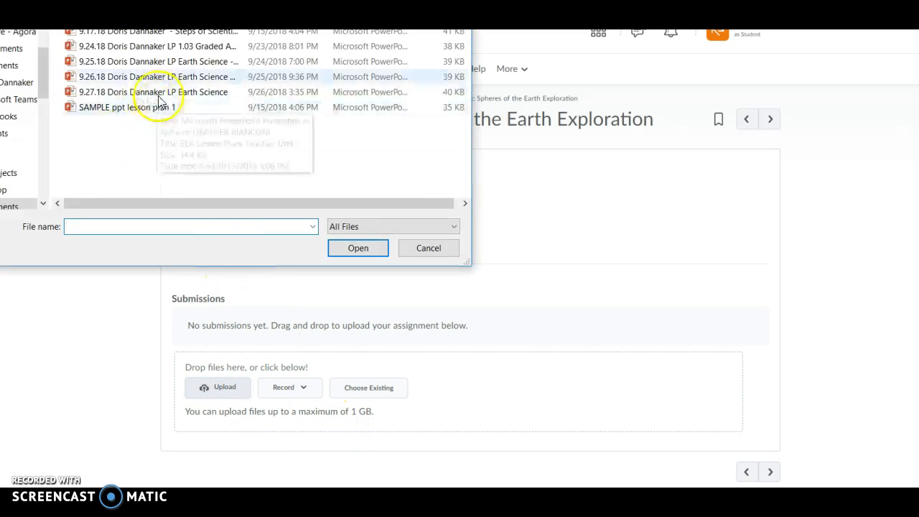
pyautogui.moveTo(122, 30); pyautogui.dragTo(124, 38)
pyautogui.moveTo(180, 30); pyautogui.dragTo(353, 109)
pyautogui.click(216, 242)
pyautogui.moveTo(216, 243); pyautogui.dragTo(192, 206)
pyautogui.click(164, 207)
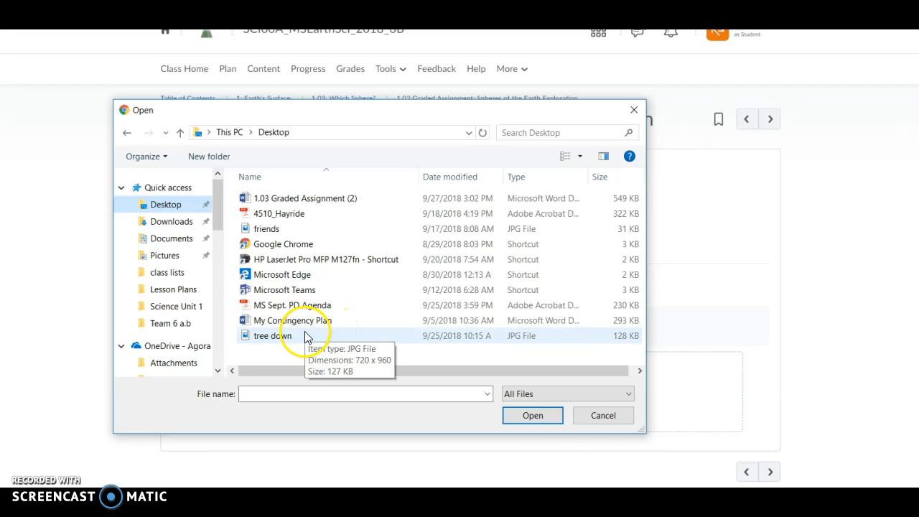
pyautogui.doubleClick(284, 201)
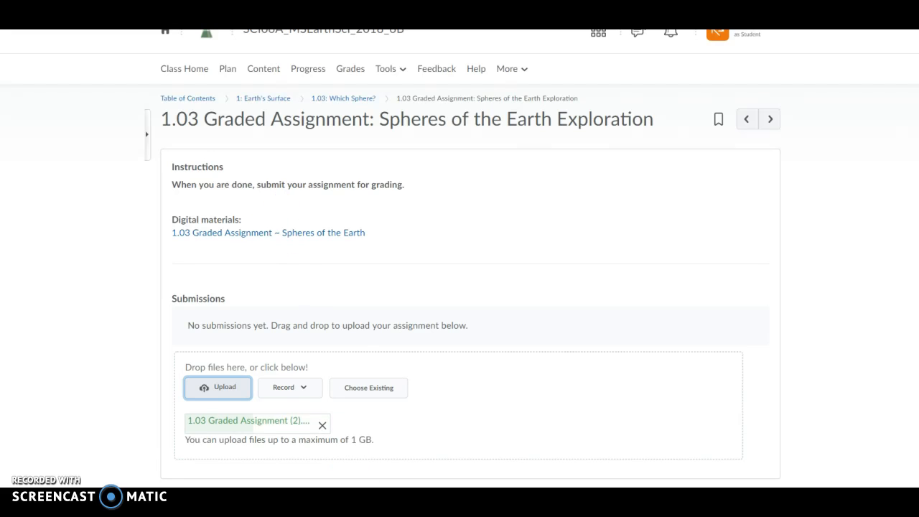
# Add the comment "I had trouble" and a greeting to the teacher saying "this was fun", and submit the assignment
pyautogui.scroll(-3, 366, 359)
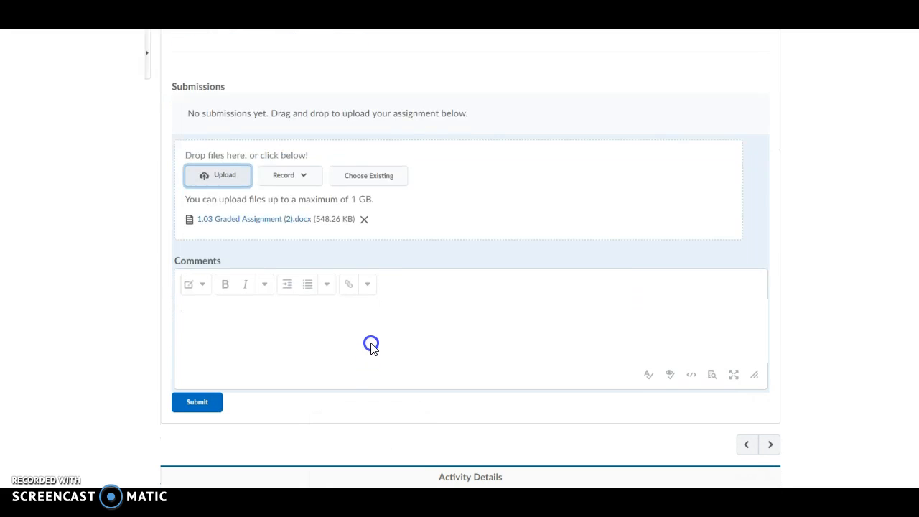
pyautogui.click(221, 342)
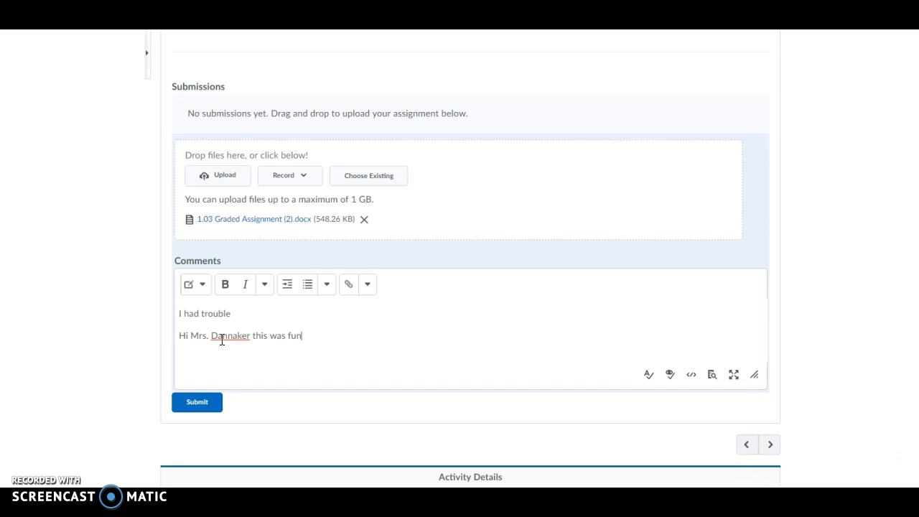
pyautogui.press('Return')
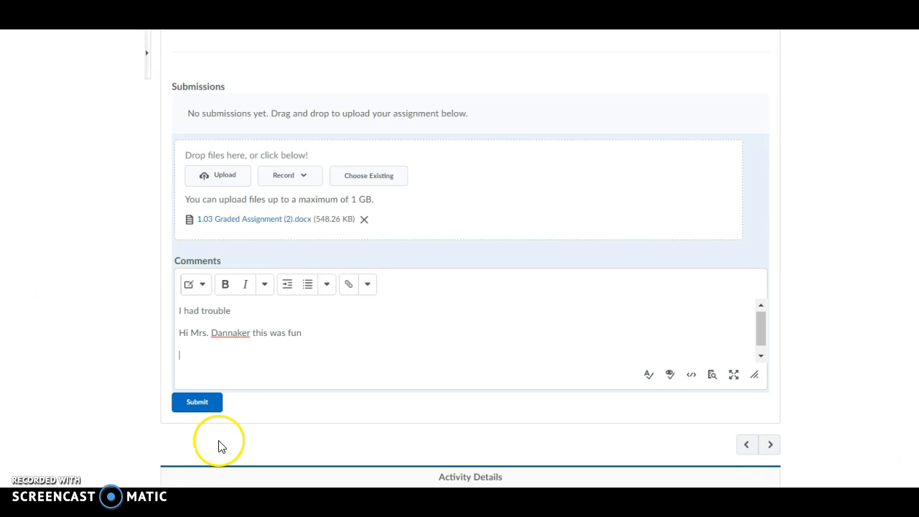
pyautogui.click(206, 407)
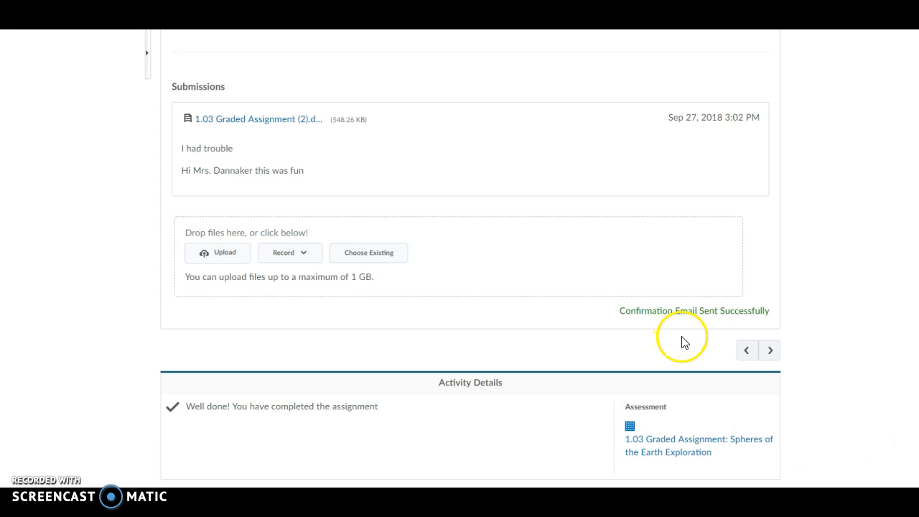
pyautogui.click(757, 360)
pyautogui.click(672, 295)
pyautogui.click(628, 446)
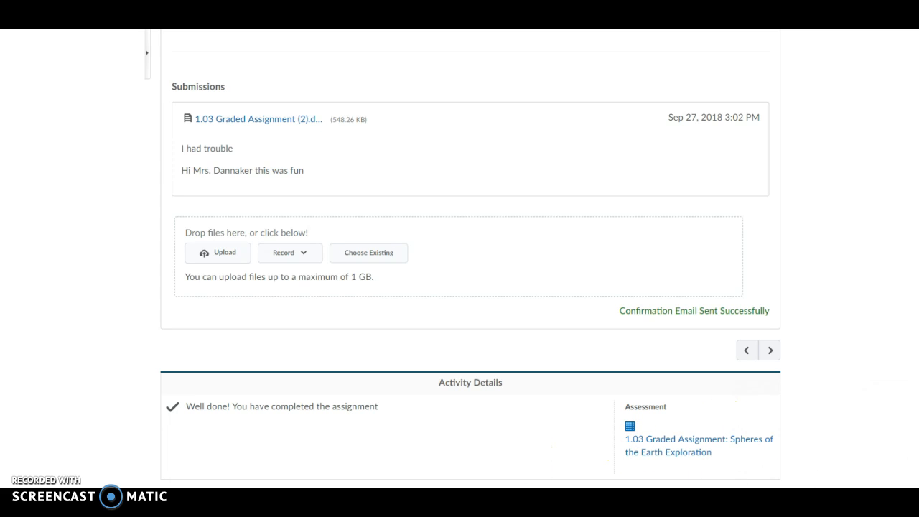